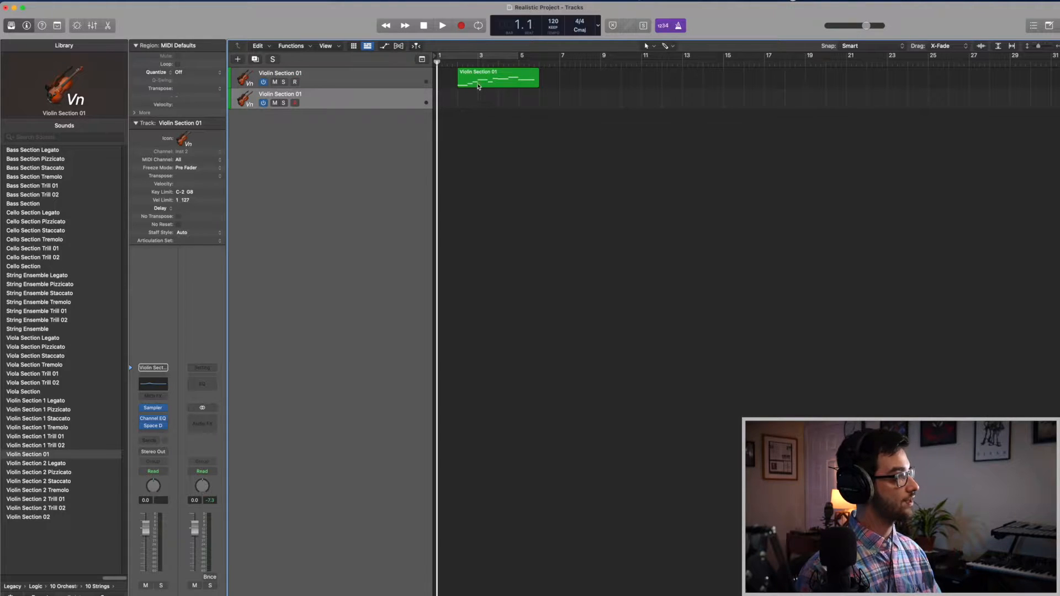
Copy the violin region onto the second track and show its Ch. 1: Note Velocity lane in the Piano Roll.
drag(478, 86, 476, 107)
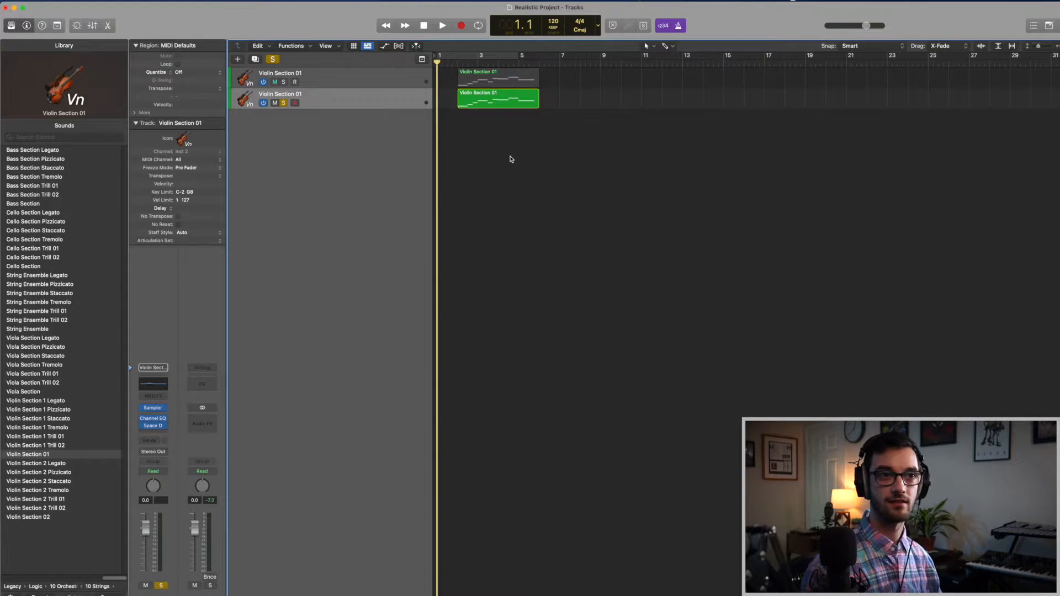
double_click(495, 100)
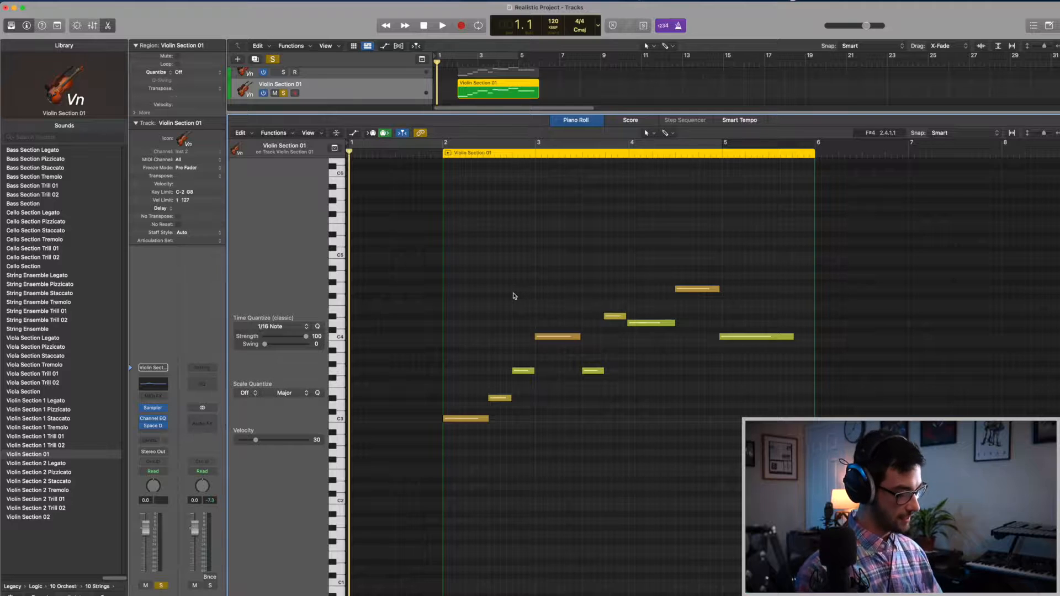
key(a)
click(291, 493)
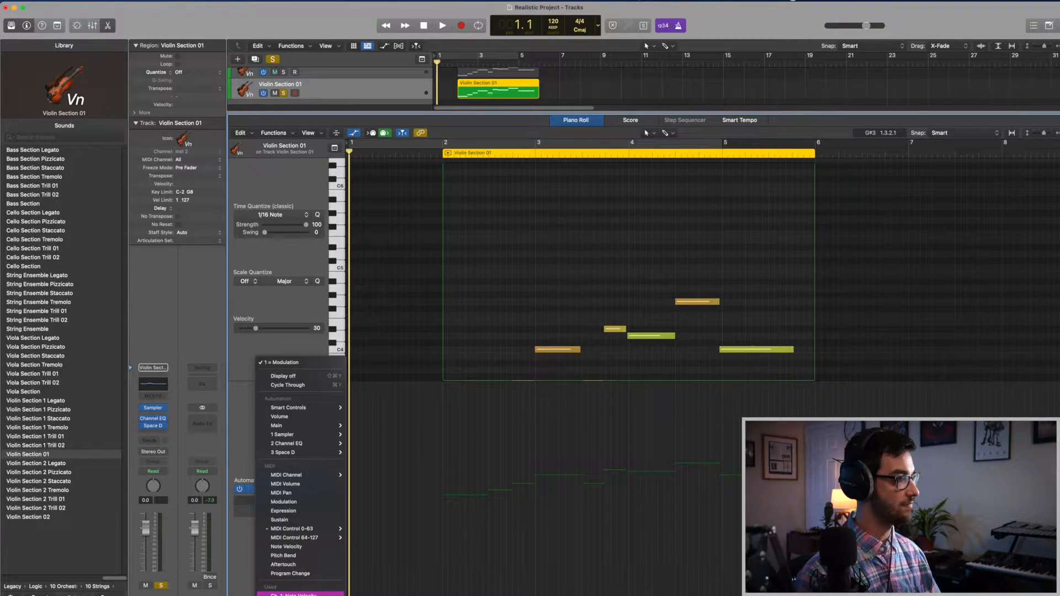
click(301, 595)
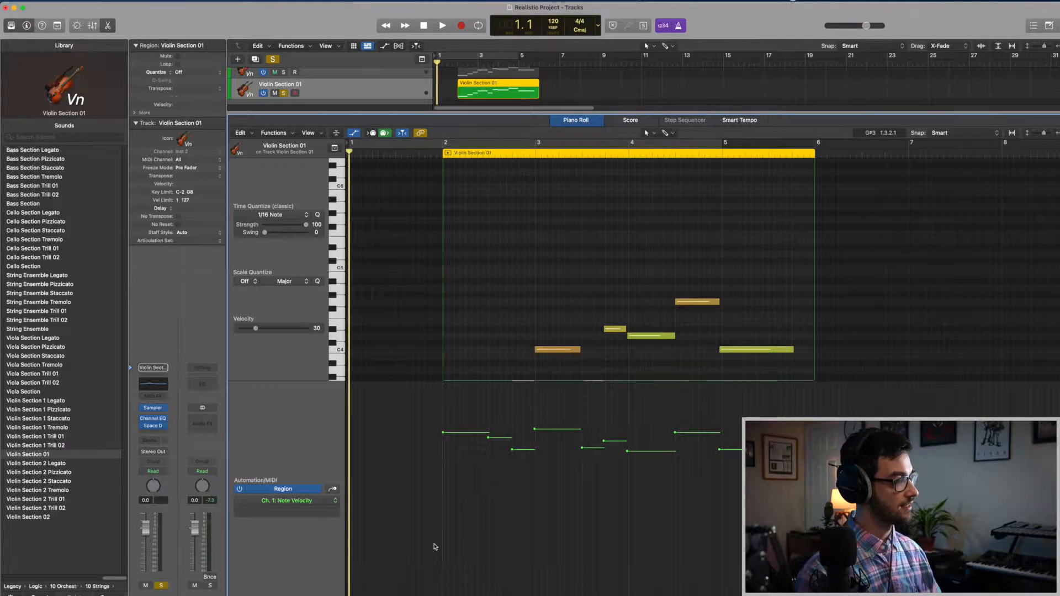
Draw note velocities that rise steadily up to bar 4 and drop for the last two notes, and audition the phrase.
drag(433, 547, 626, 426)
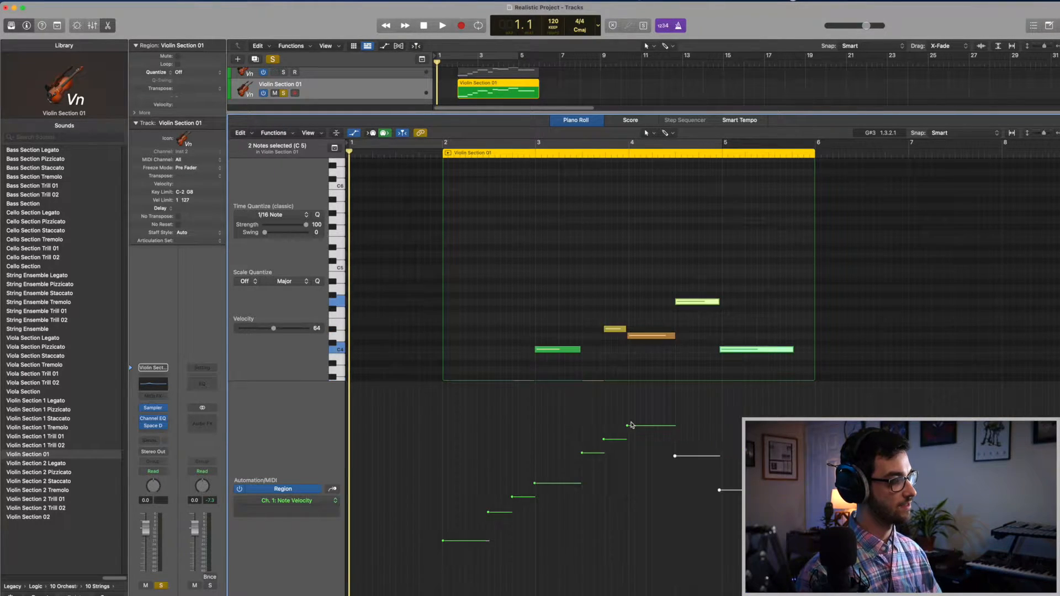
scroll(555, 260, down, 8)
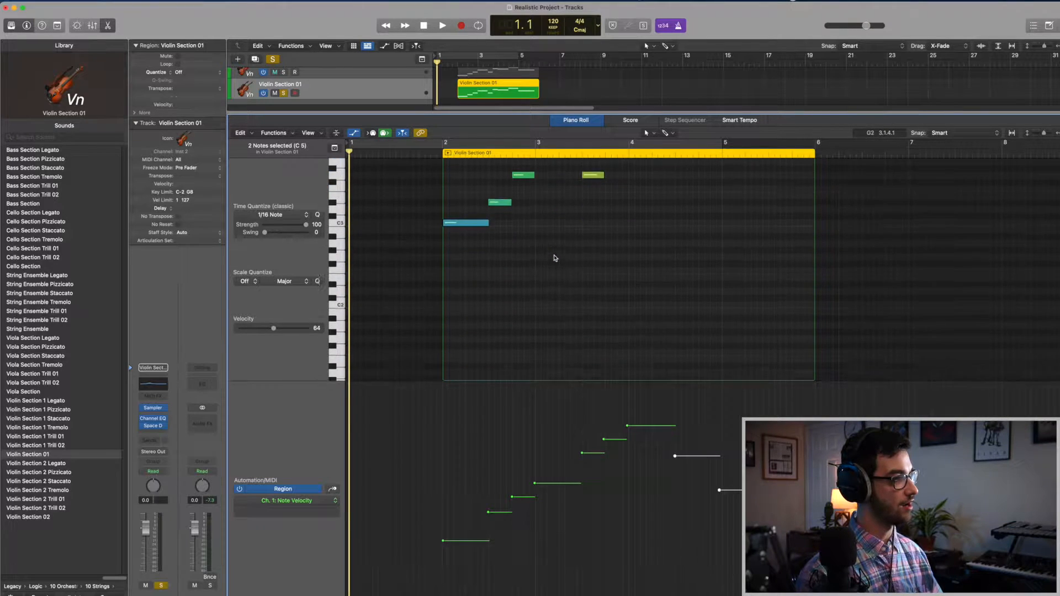
scroll(554, 270, up, 4)
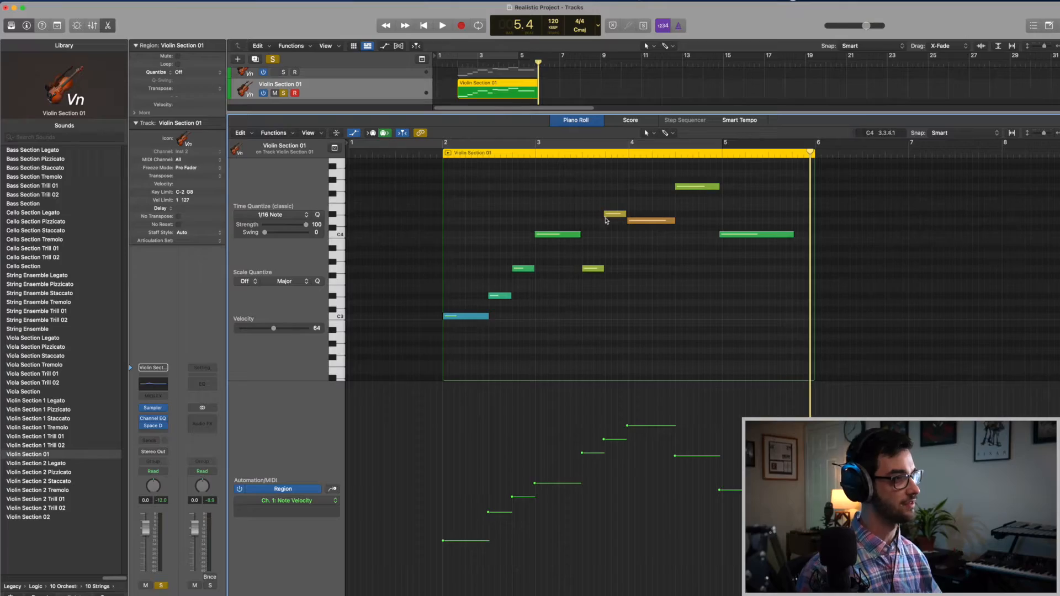
click(707, 157)
key(space)
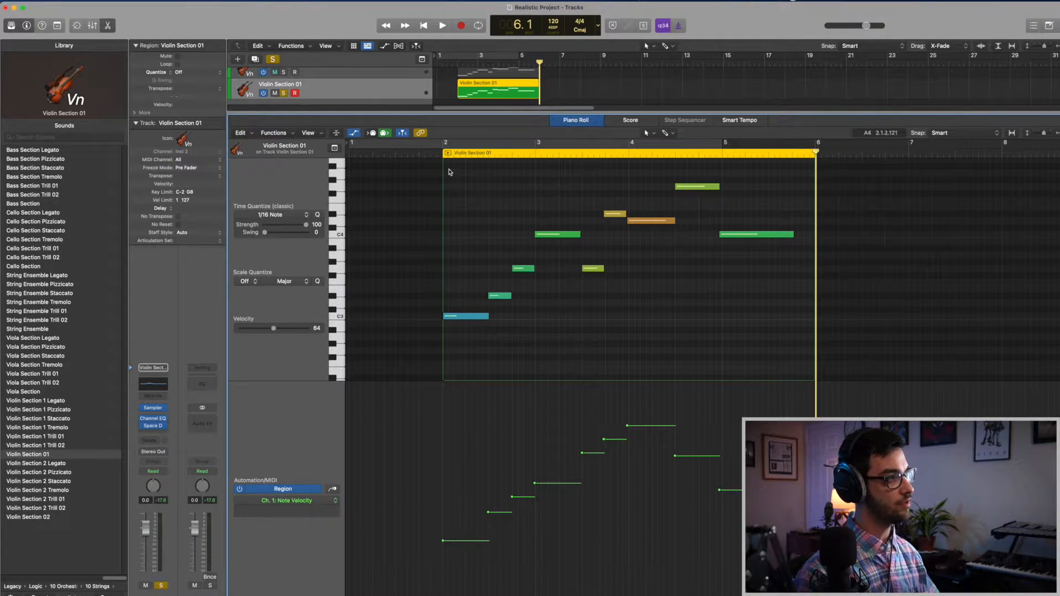
Play the phrase from just before bar 2 while riding the violin track's volume fader, and return the playhead to bar 2.
click(419, 150)
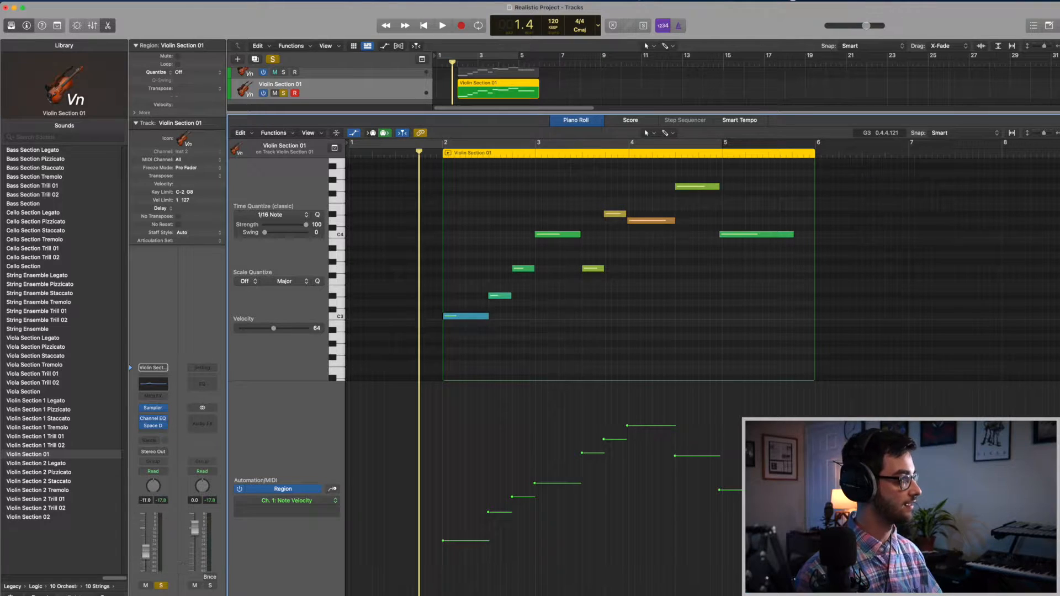
key(space)
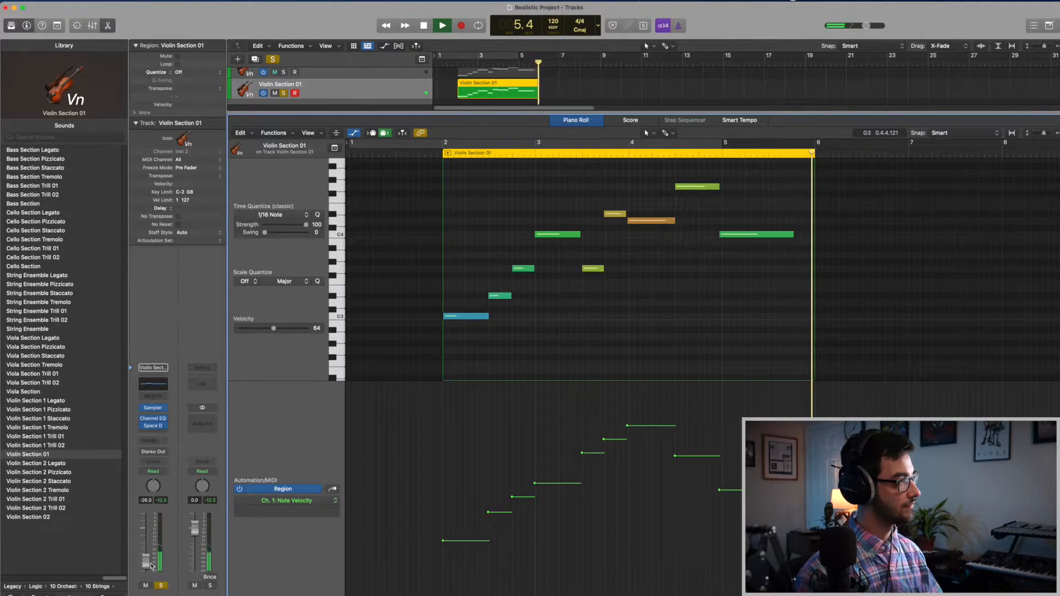
key(space)
key(comma)
key(comma)
key(comma)
key(comma)
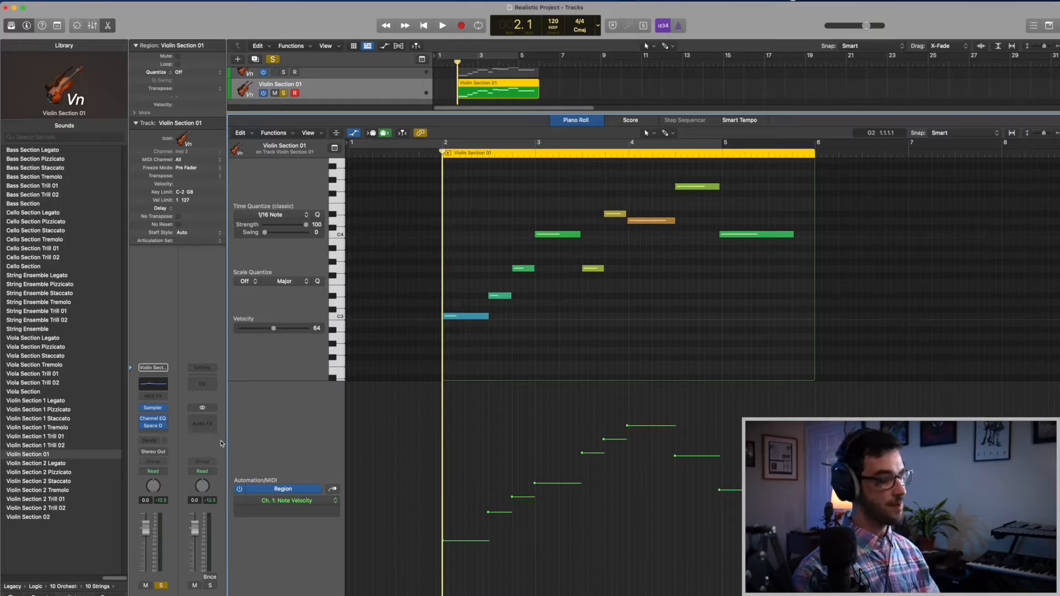
Set the track's automation mode to Latch and record a volume ride from -35.0 dB that swells through the phrase and fades to -17.0 dB.
click(154, 472)
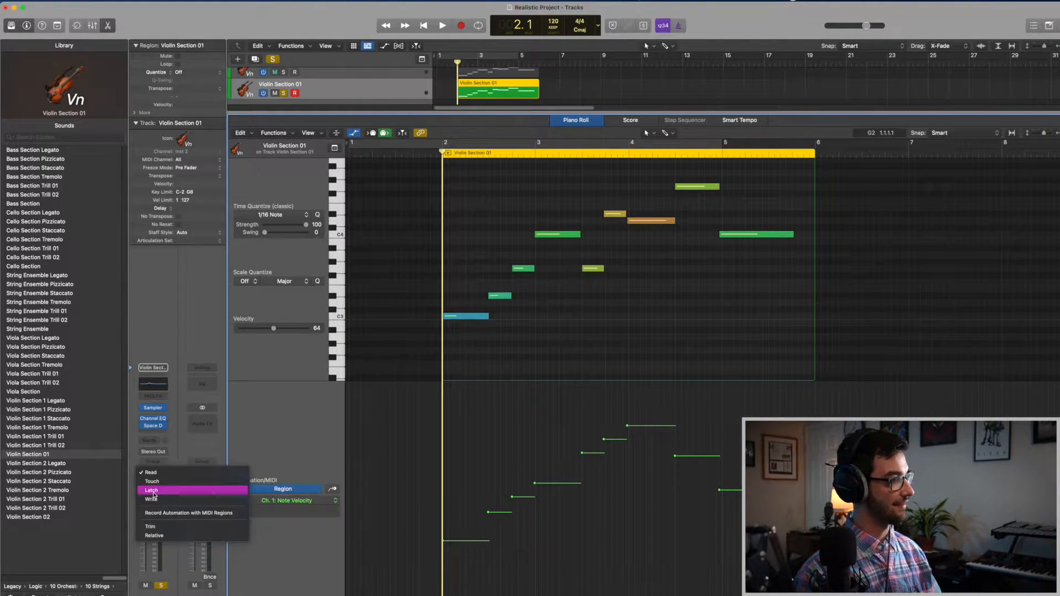
click(154, 492)
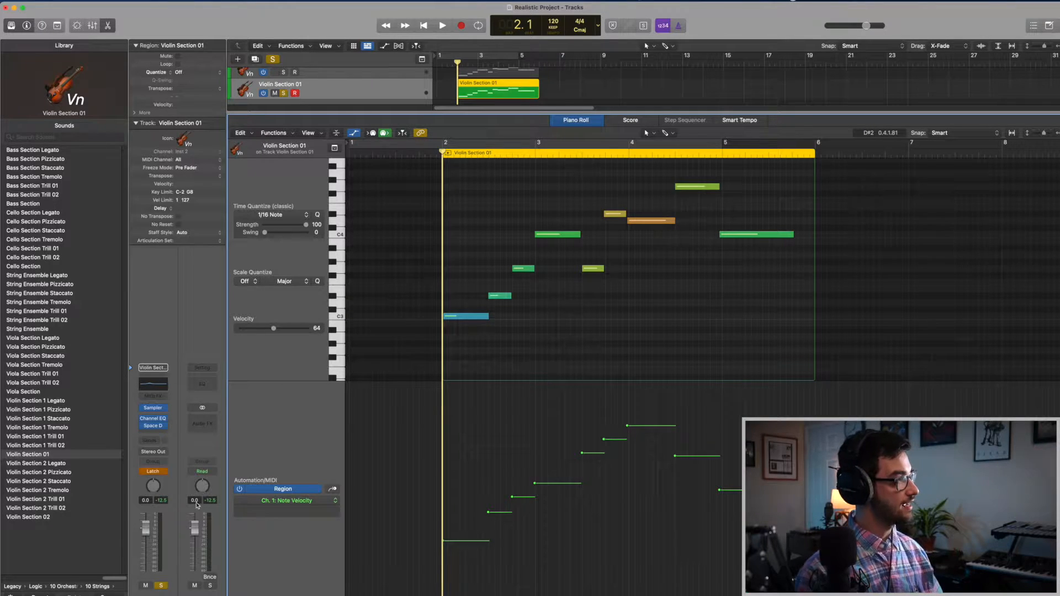
key(Return)
key(space)
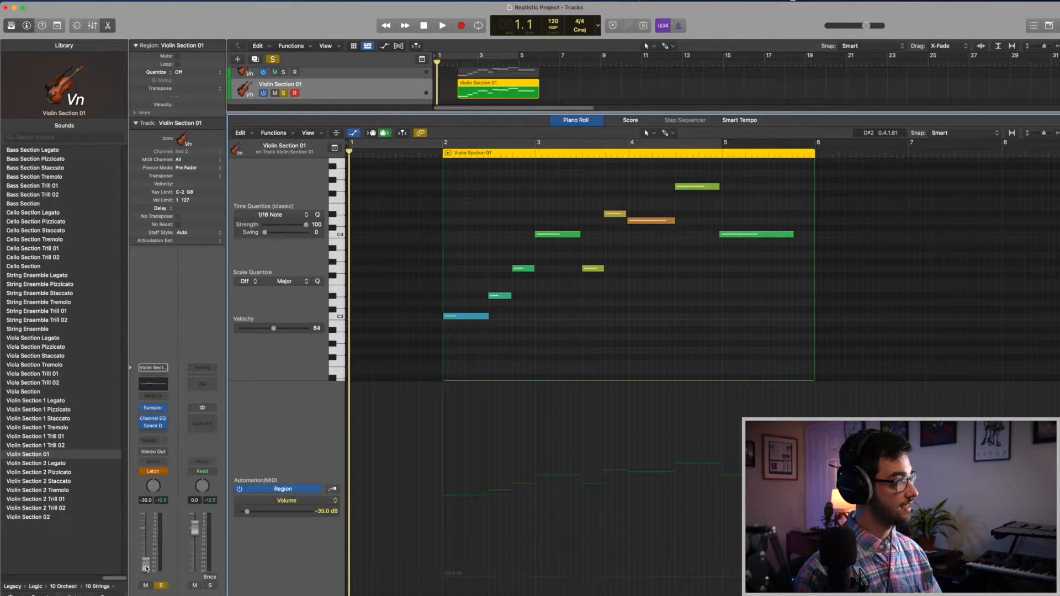
key(space)
mouse_move(144, 569)
mouse_down()
mouse_move(144, 532)
mouse_move(144, 555)
mouse_up()
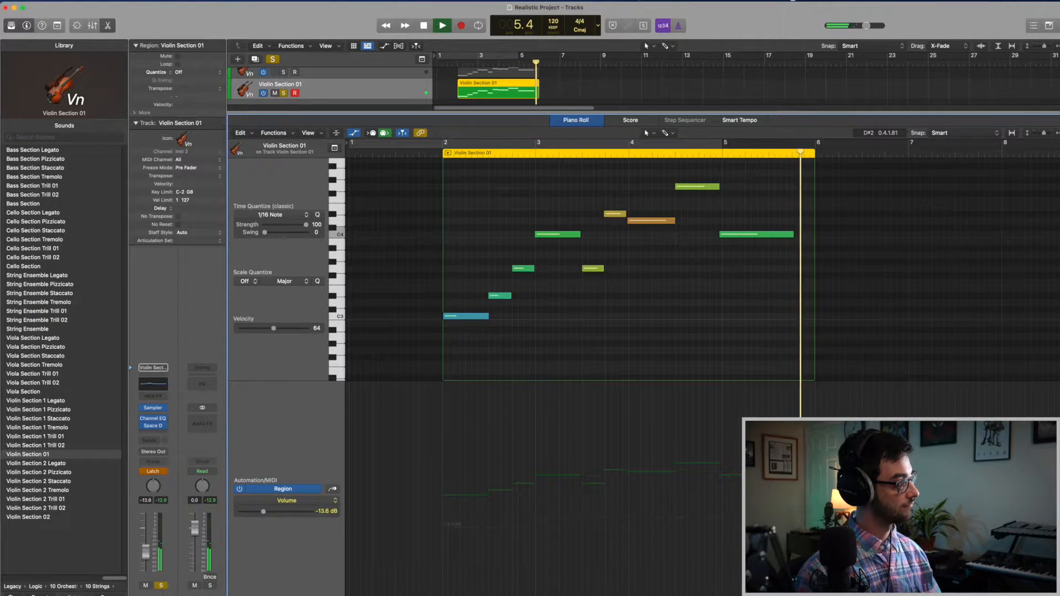
key(space)
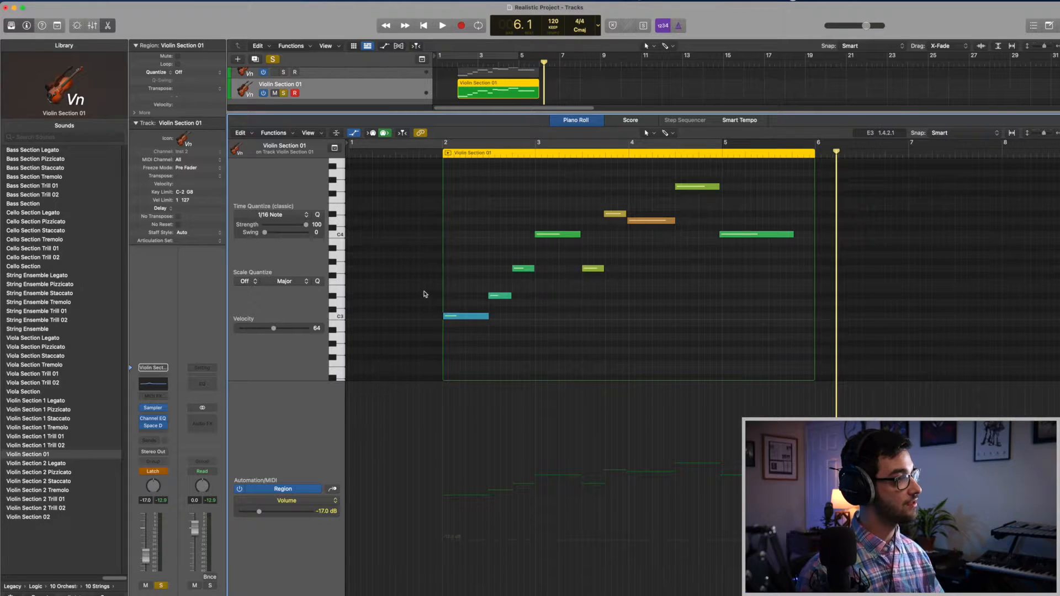
Show the recorded volume automation in the Tracks area, set the second violin track's mode to Read, and play it back.
key(e)
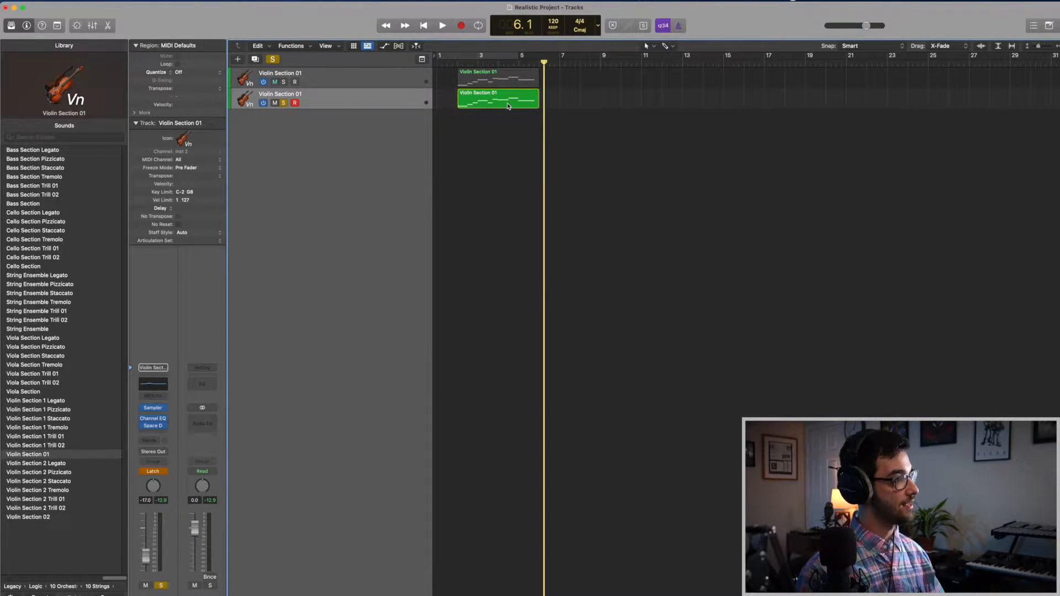
key(a)
key(Return)
key(space)
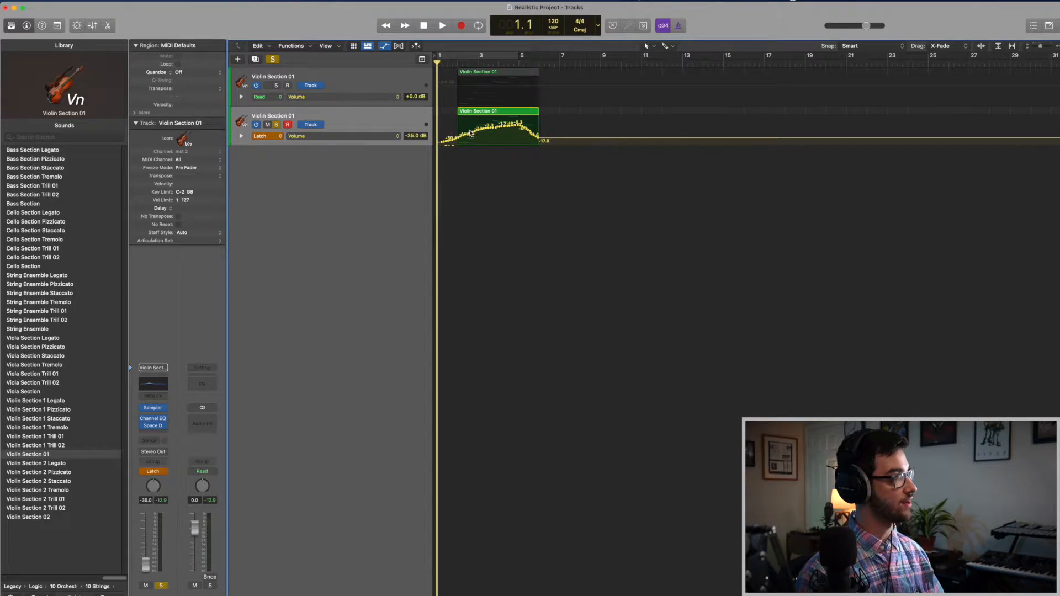
click(270, 138)
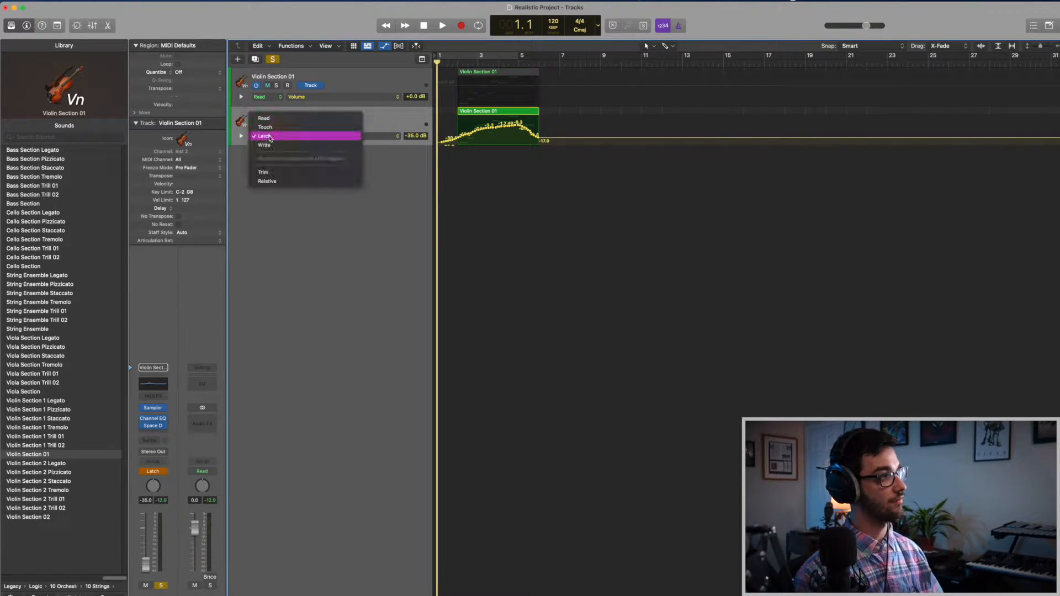
click(264, 118)
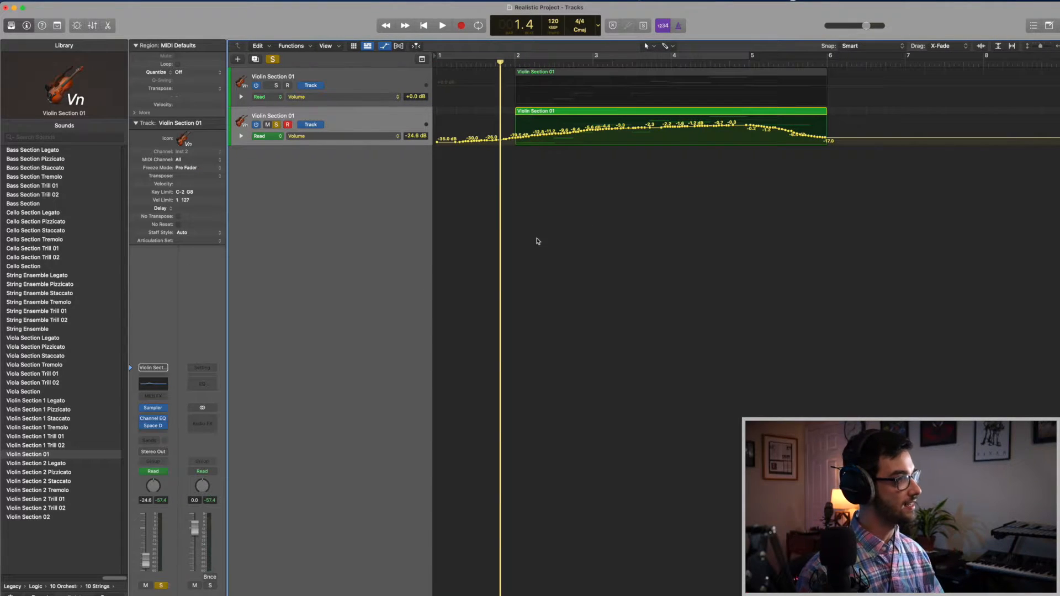
key(space)
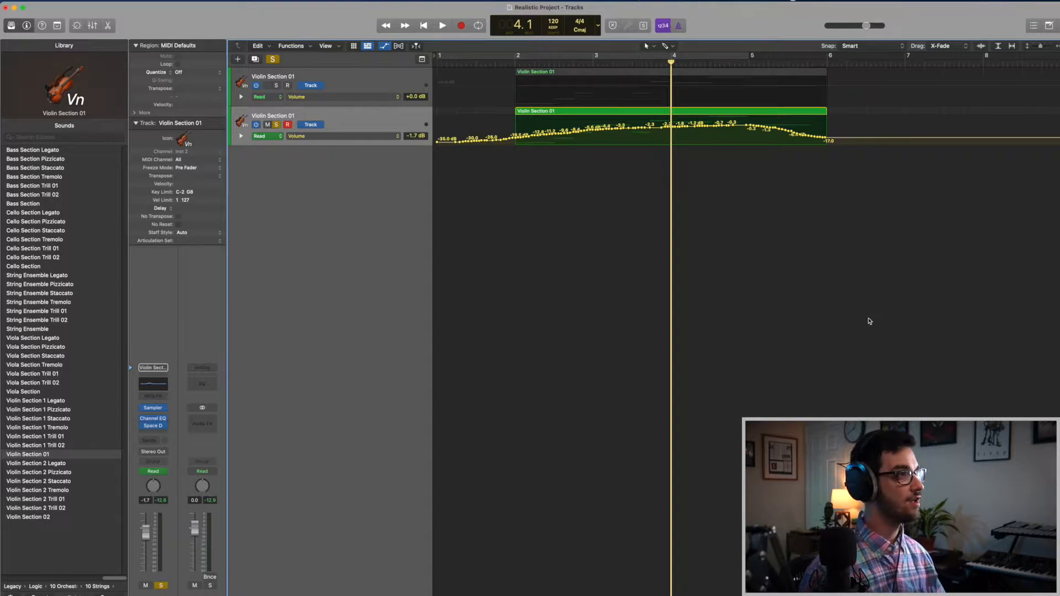
Draw a volume fade with the Pencil Tool from about bar 5 down to silence just past bar 6, and audition it.
click(665, 47)
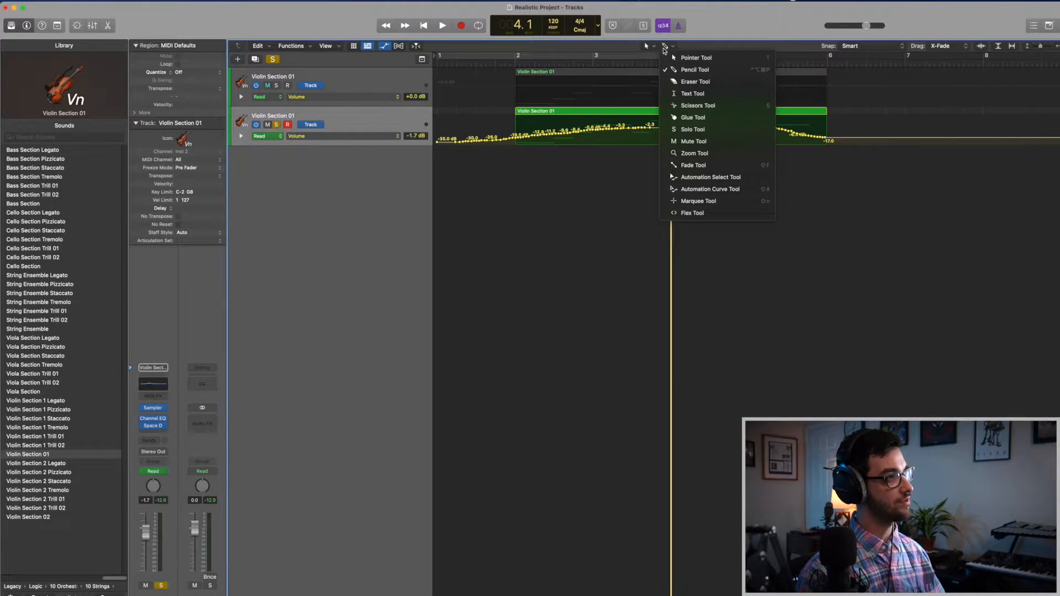
click(674, 70)
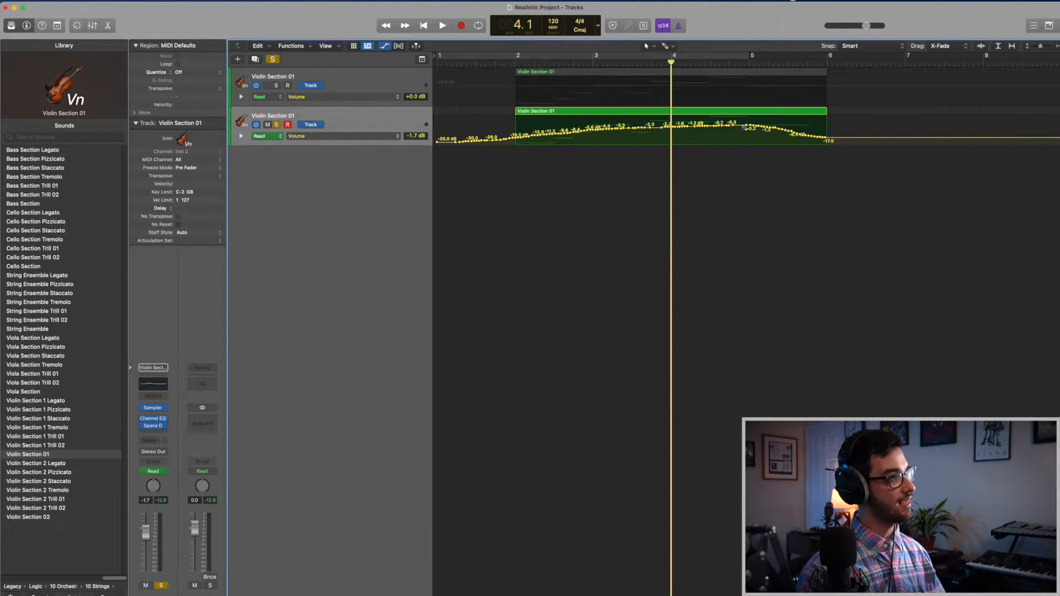
drag(742, 126, 845, 143)
key(space)
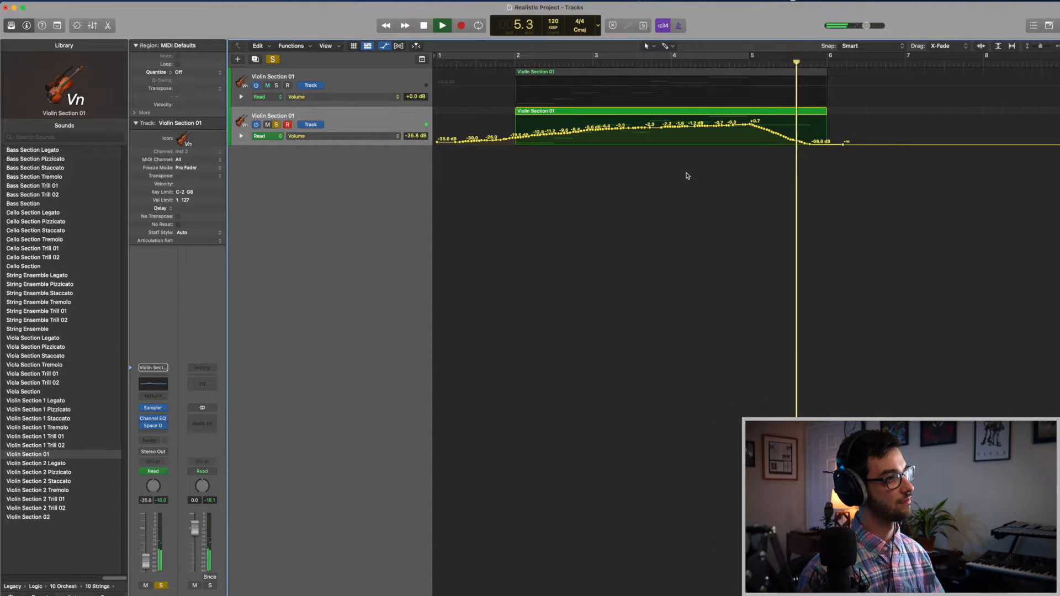
Redraw the closing fade so the volume holds past bar 5 and falls to silence just before bar 6, and play it back.
drag(750, 127, 822, 146)
key(space)
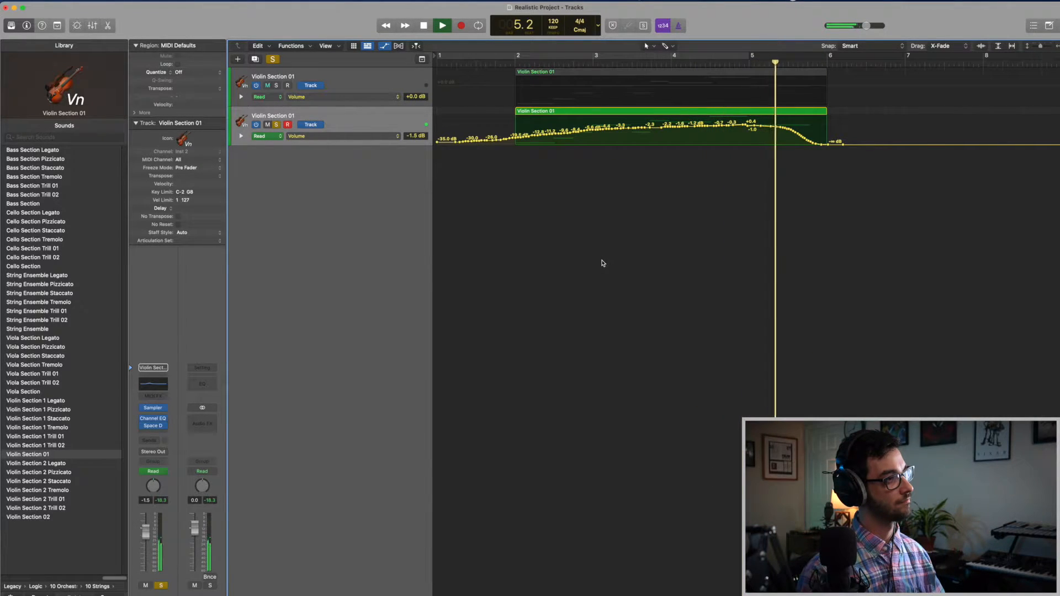
key(space)
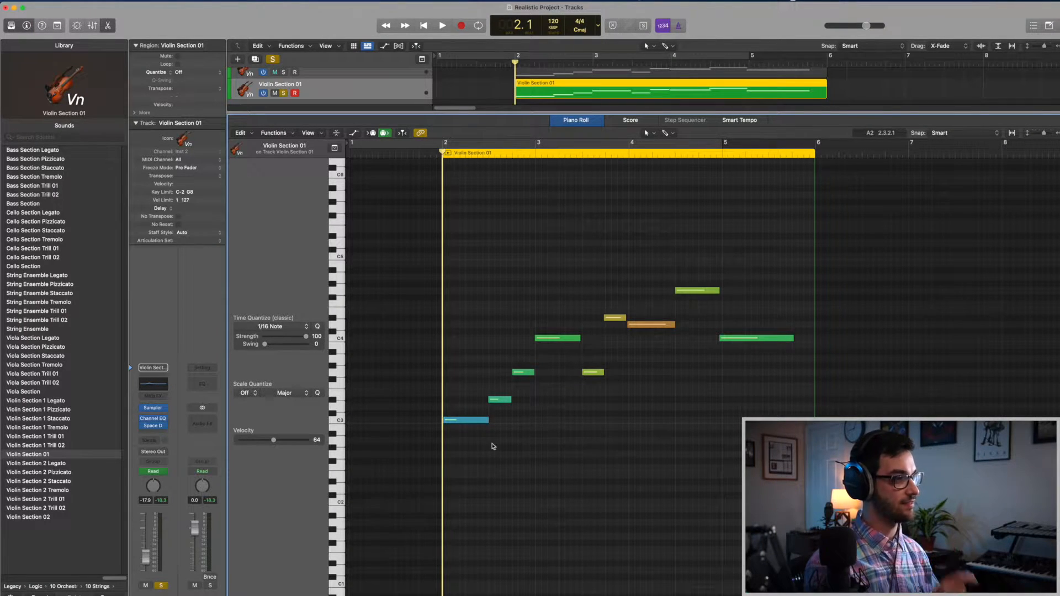
Select all nine notes in the Piano Roll, lengthen them together so consecutive notes overlap, and audition the phrase.
drag(465, 454, 795, 287)
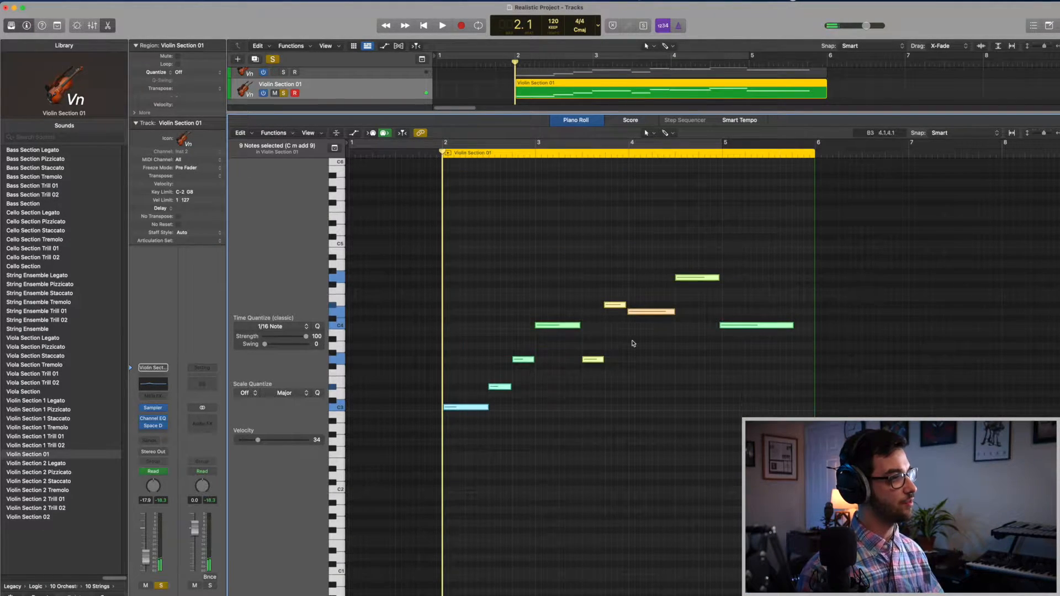
drag(487, 407, 506, 407)
click(430, 156)
key(space)
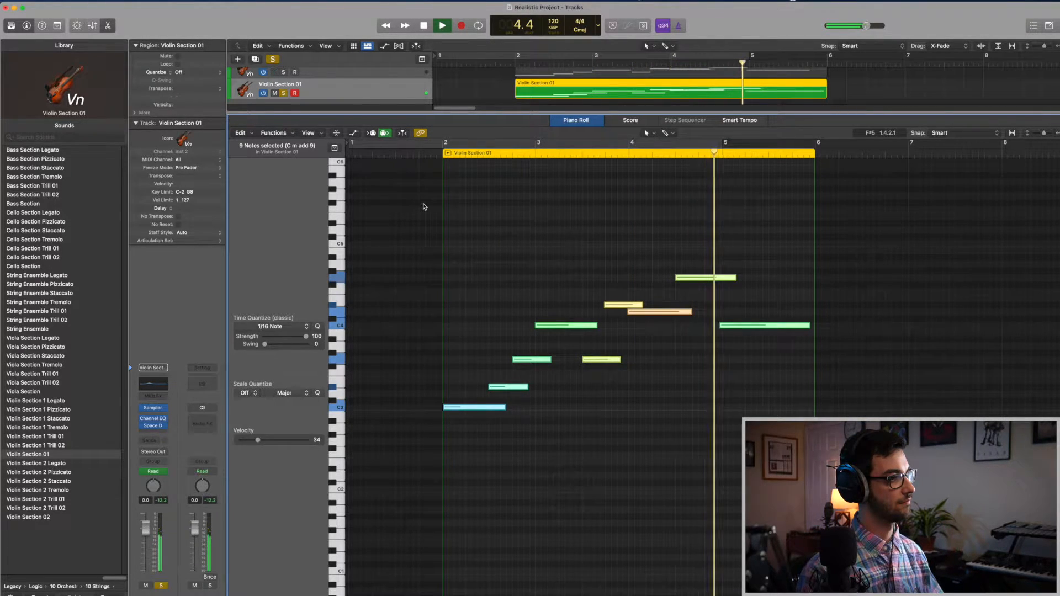
key(space)
key(comma)
key(comma)
key(comma)
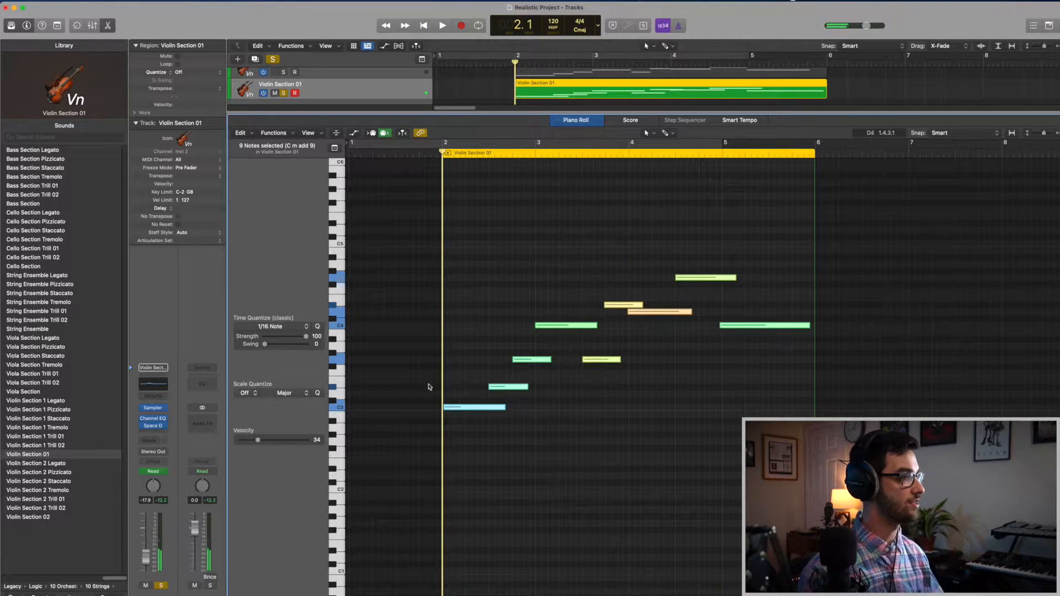
Shorten all selected notes together so gaps separate them, and play the phrase back.
drag(503, 408, 481, 407)
key(space)
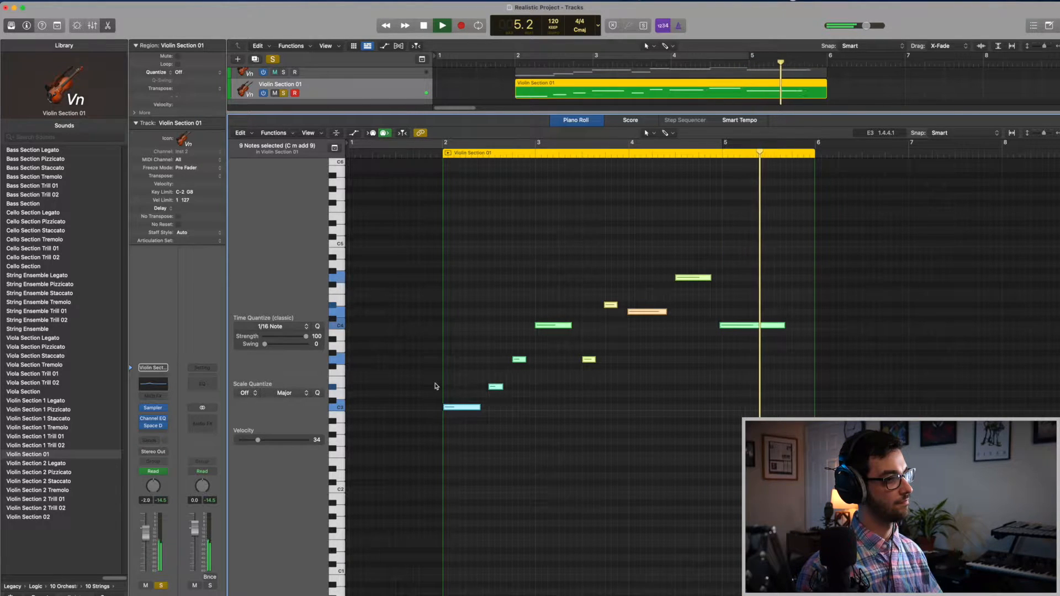
key(space)
key(comma)
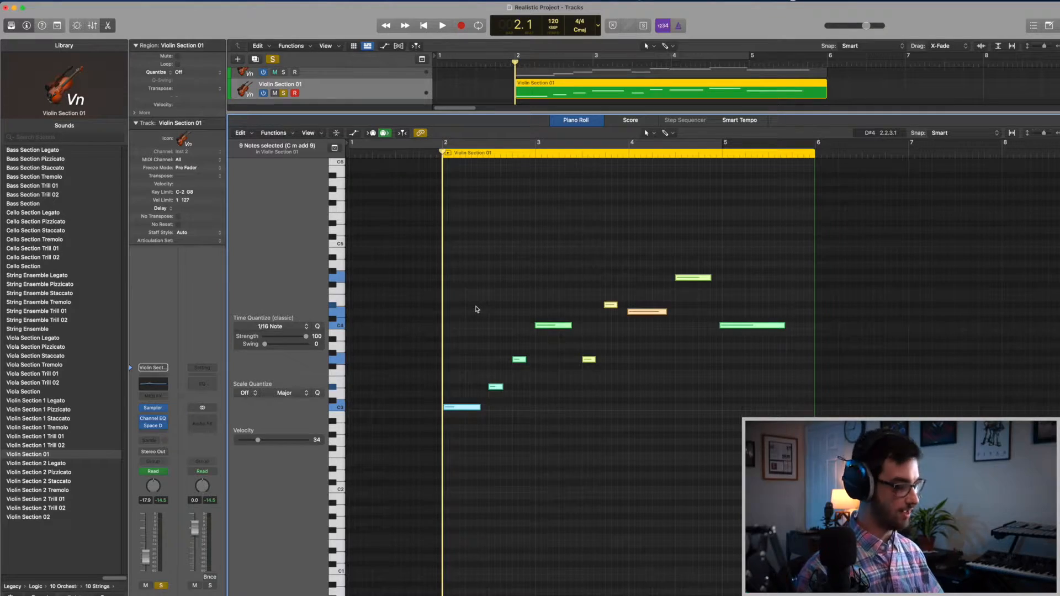
Search the key commands for "force legato" and select Trim Note End to Selected (Force Legato).
key(alt+k)
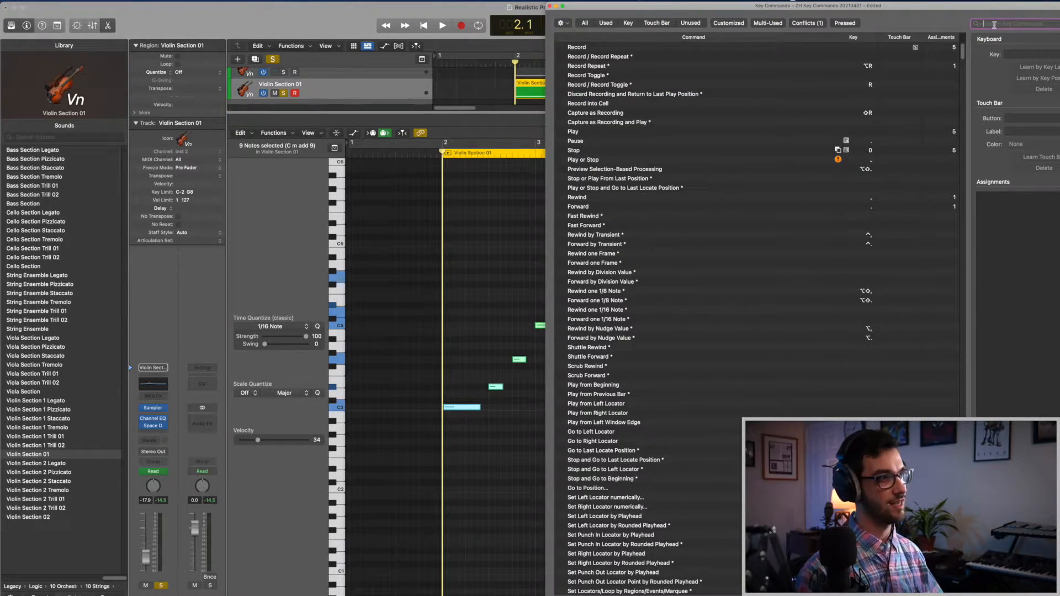
text(forc)
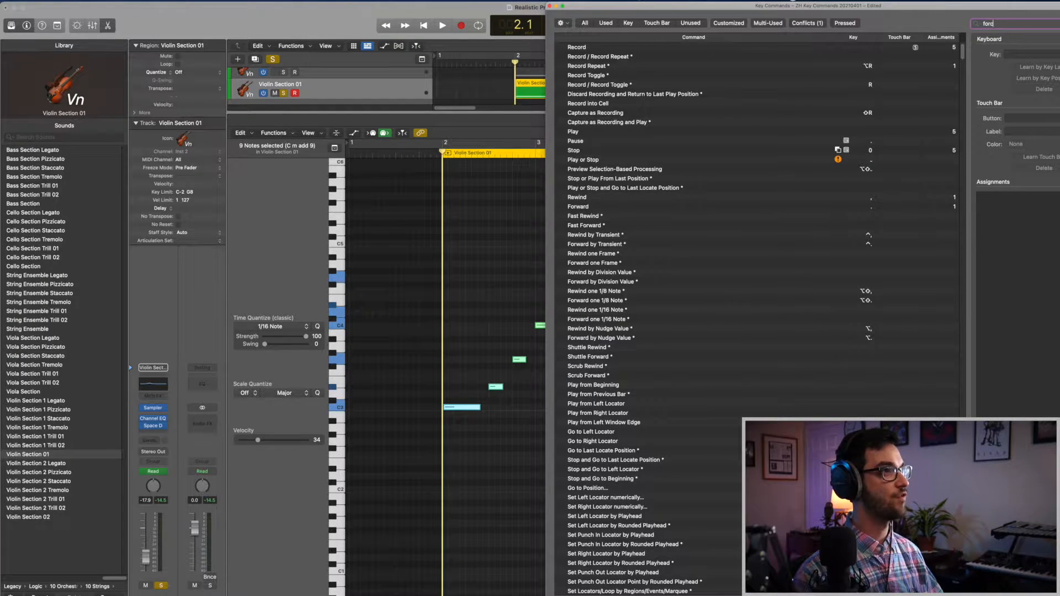
text(e legato)
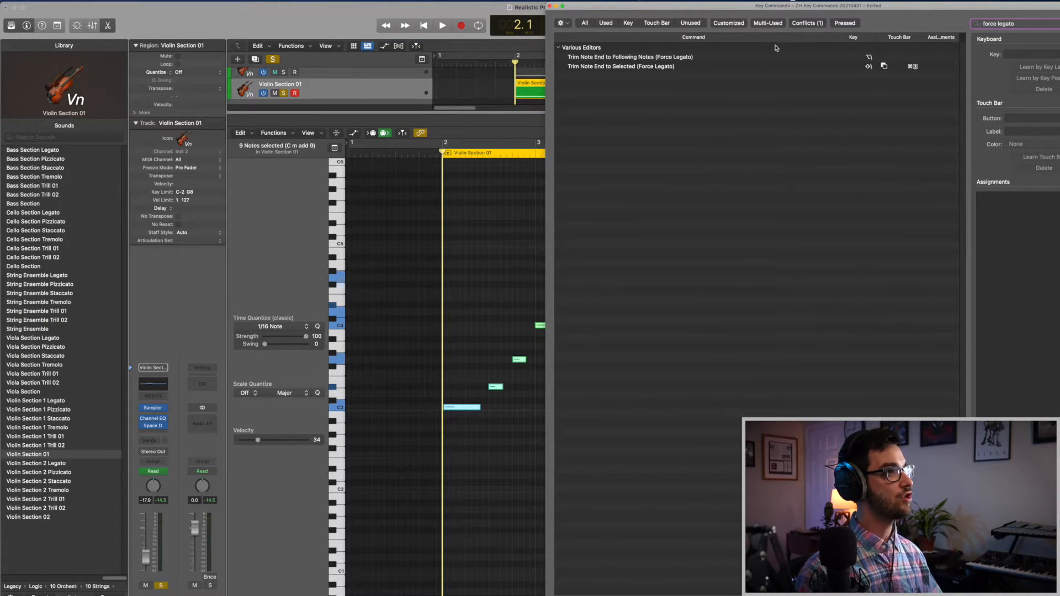
click(630, 67)
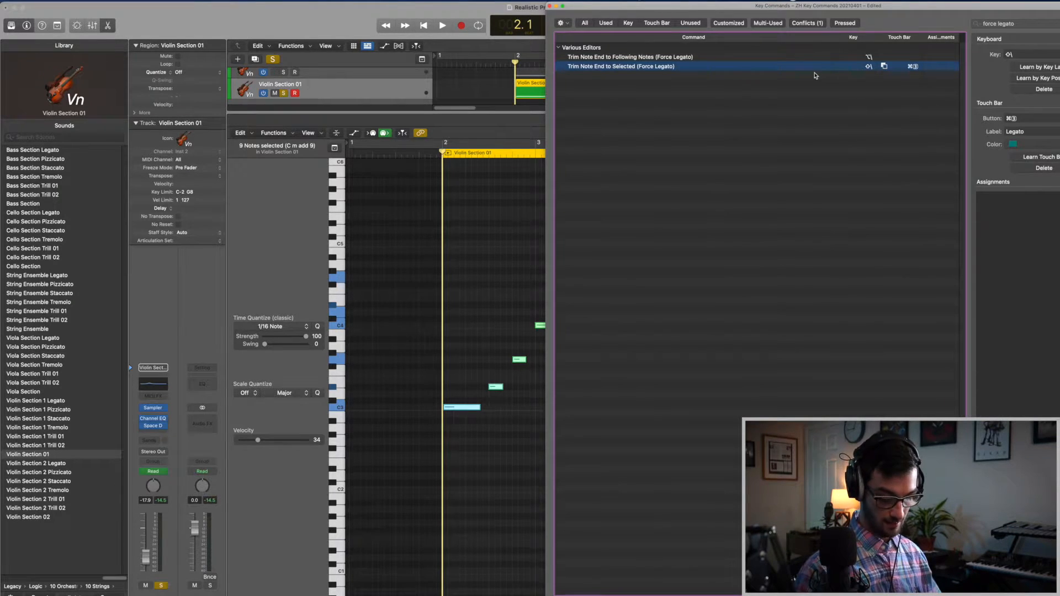
Close the key commands list and force legato on all nine notes so each ends where the following note starts.
click(549, 7)
drag(428, 490, 878, 224)
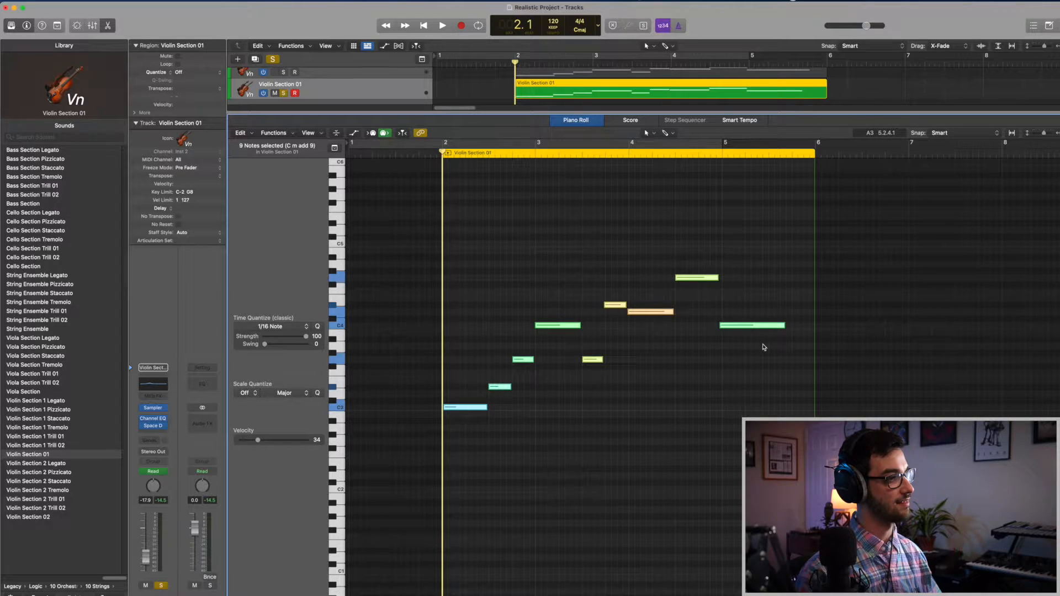
click(761, 306)
mouse_move(785, 326)
mouse_down()
mouse_move(1058, 331)
mouse_move(779, 340)
mouse_up()
scroll(627, 440, down, 5)
scroll(627, 441, left, 10)
key(super+z)
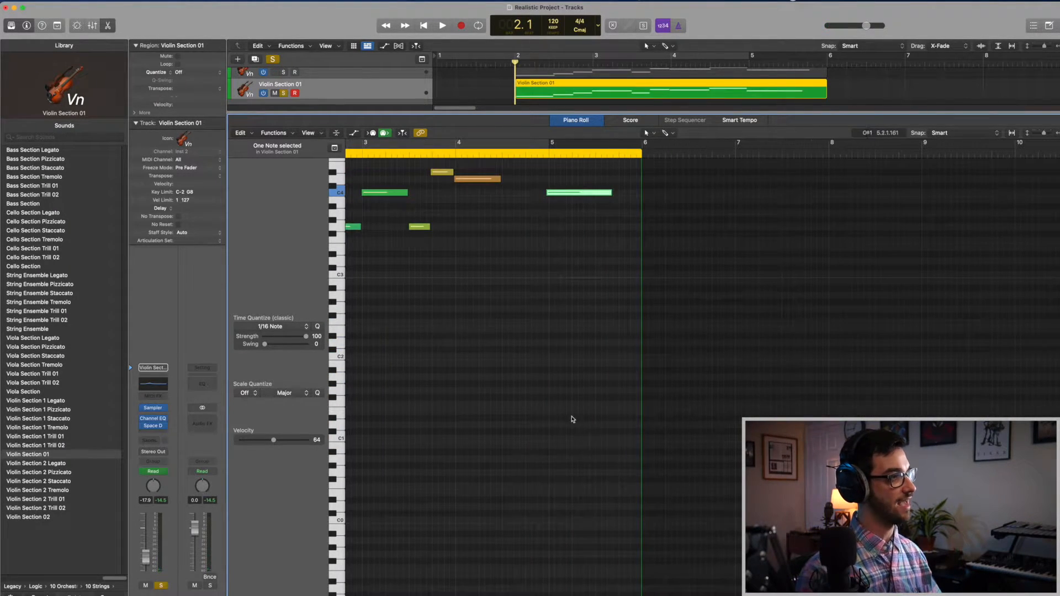
scroll(564, 407, left, 5)
scroll(571, 412, up, 5)
key(super+z)
Select every note except the last, trim their ends to meet the following notes with Force Legato, and play the phrase back.
click(531, 294)
drag(414, 520, 680, 312)
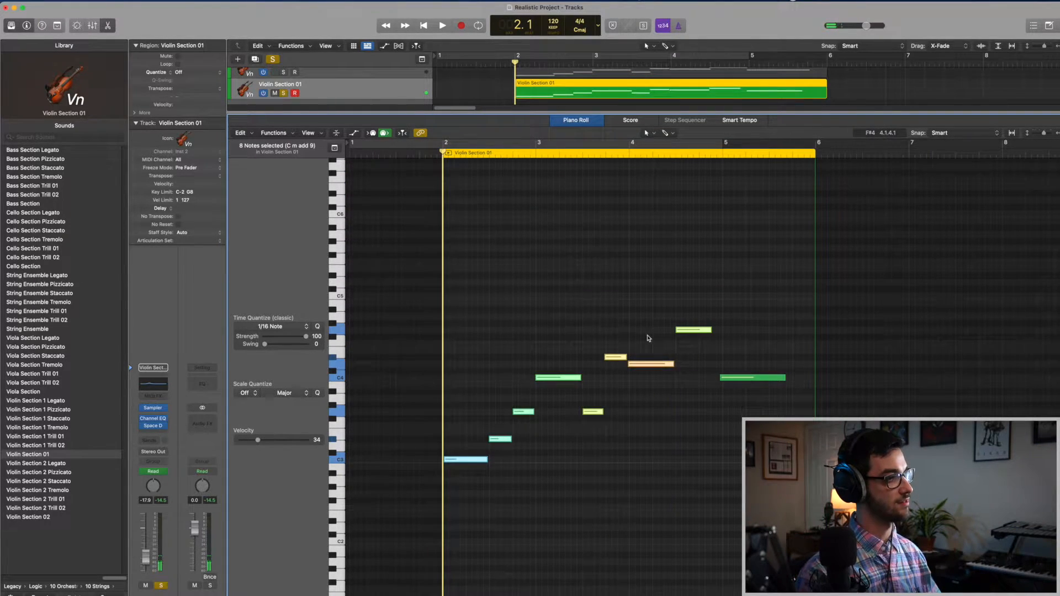
drag(444, 285, 464, 338)
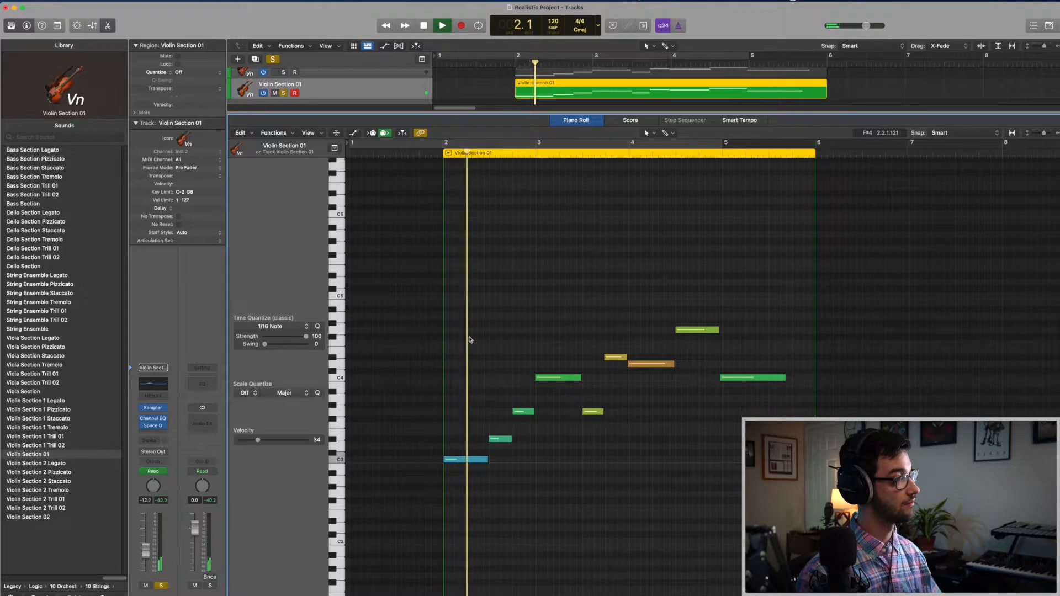
key(space)
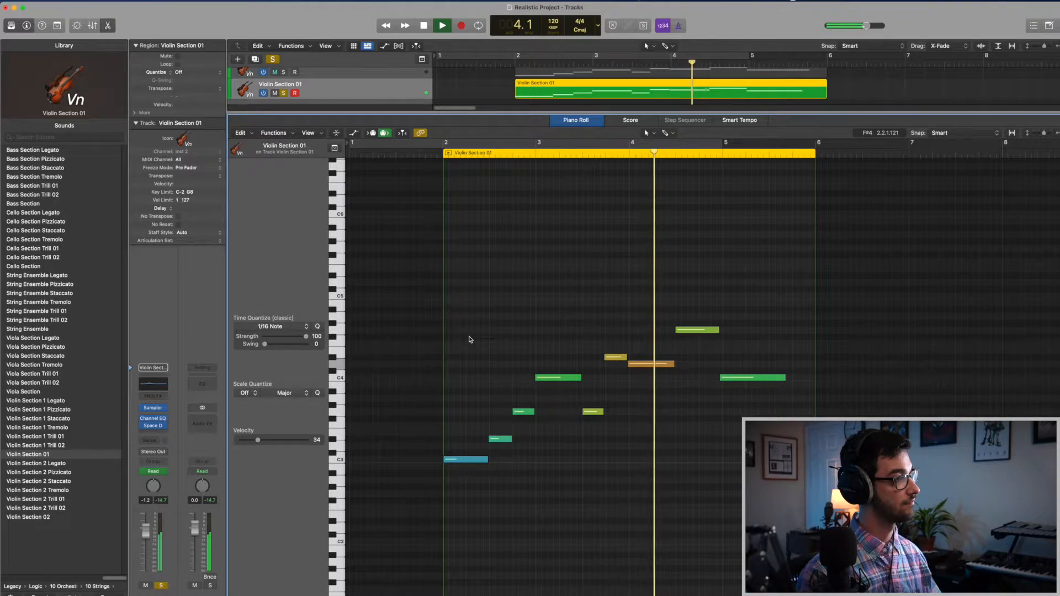
key(space)
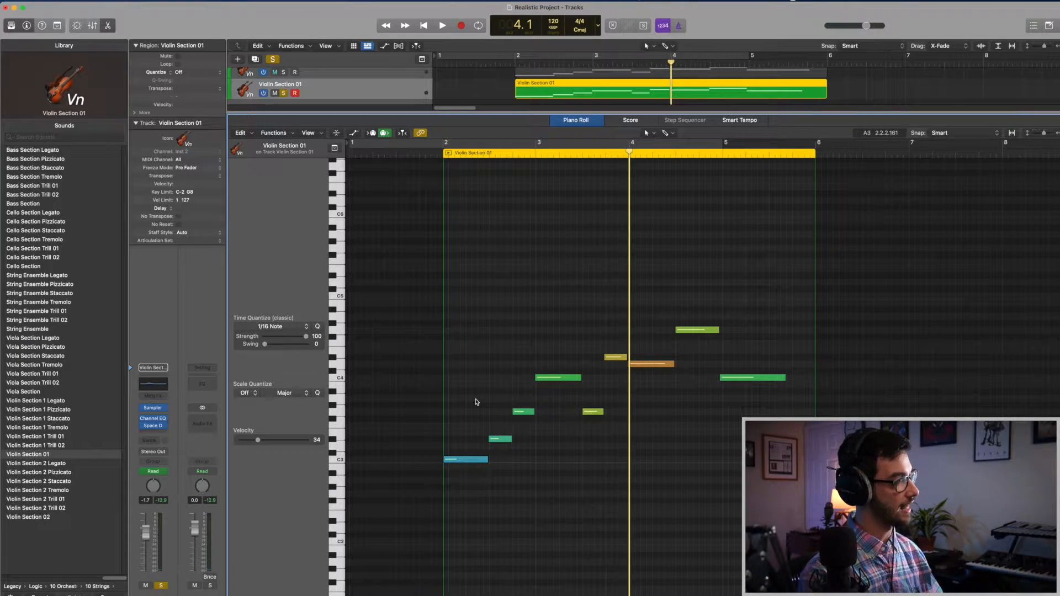
Select all nine notes, lengthen them very slightly together so consecutive notes just overlap, and audition the phrase.
key(super+a)
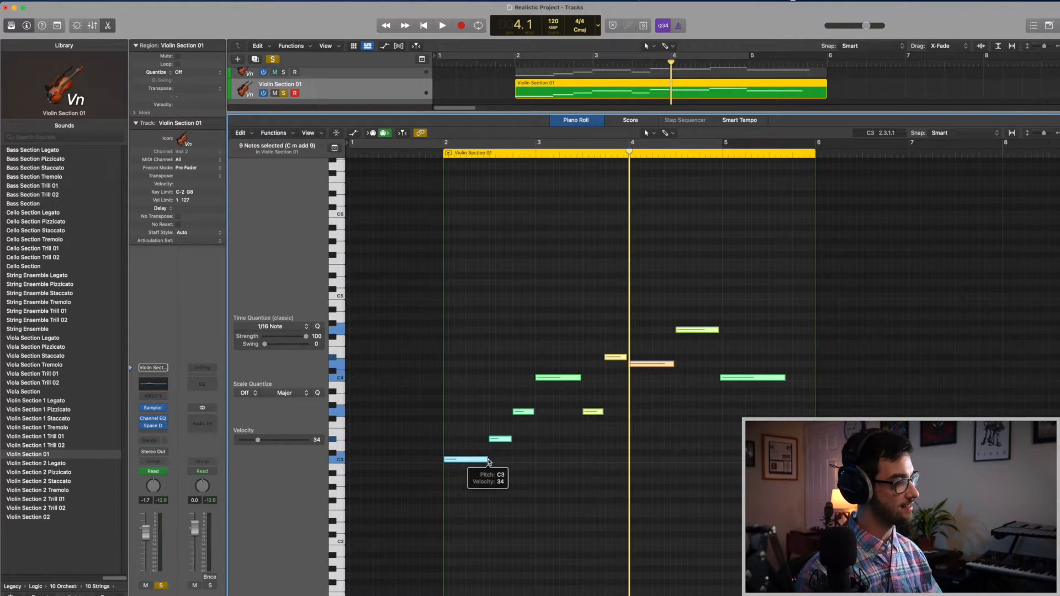
drag(488, 460, 499, 459)
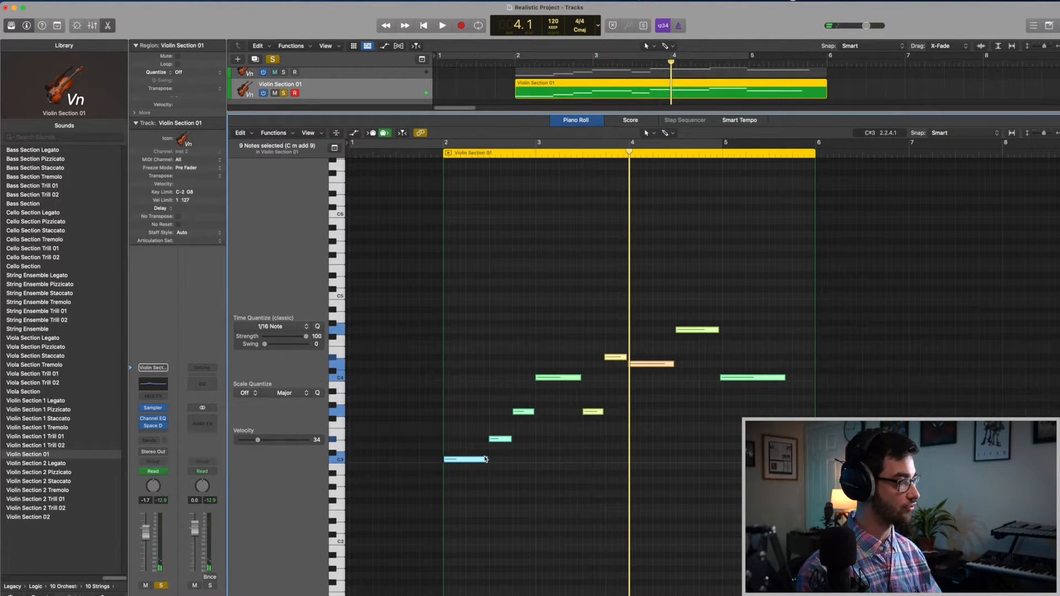
drag(485, 460, 487, 461)
click(466, 377)
key(space)
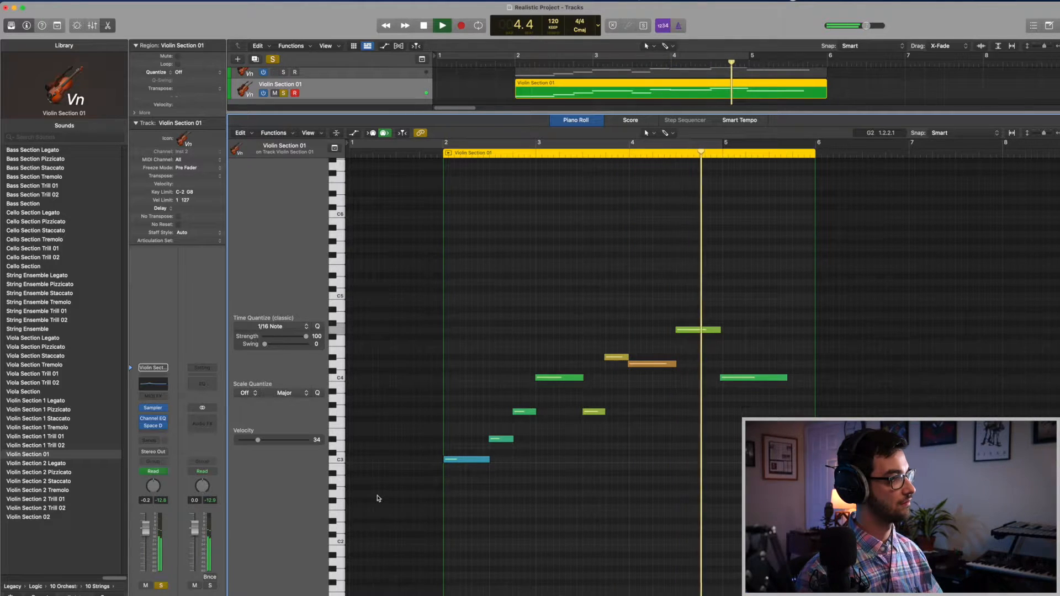
key(space)
Lengthen all nine notes together by another small amount to increase the overlap, and play the phrase from bar 2.
key(super+a)
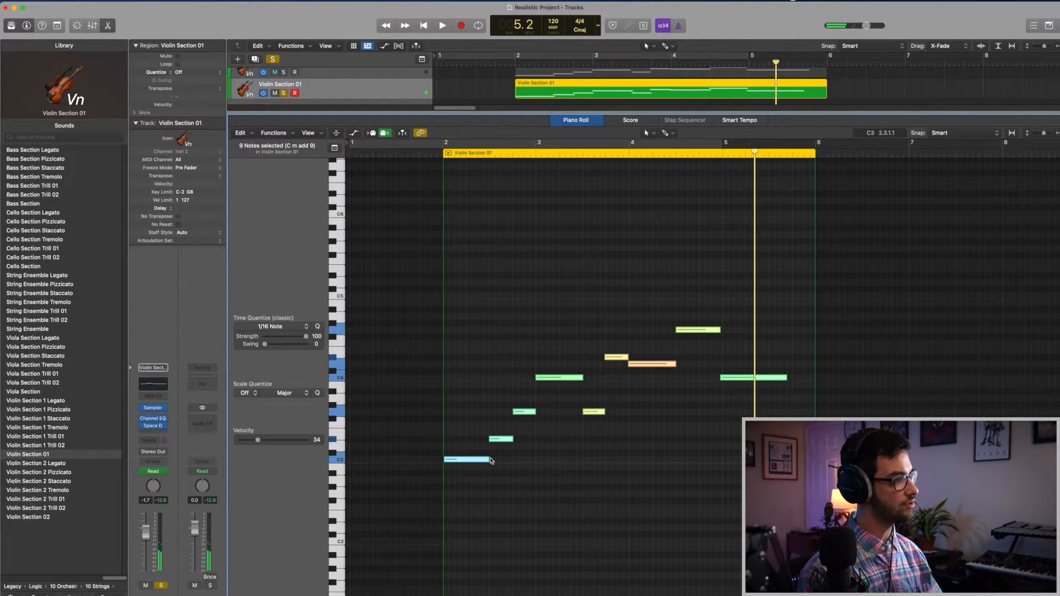
drag(490, 460, 492, 460)
click(451, 180)
key(space)
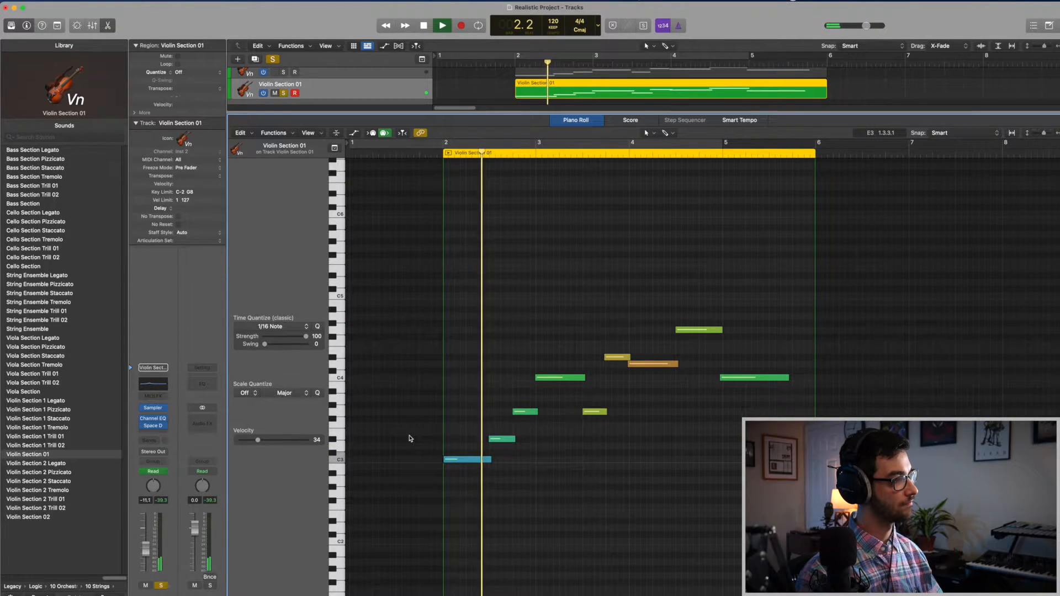